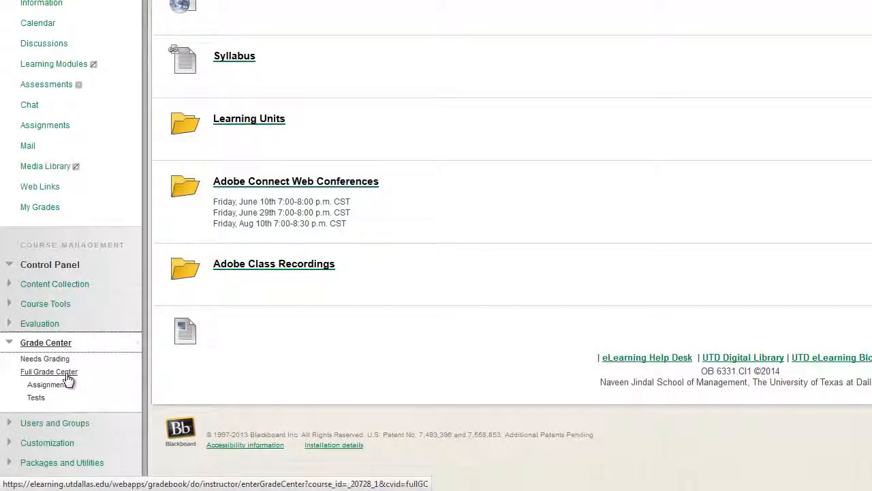
- Open the Column Organization page of the Full Grade Center
{"action": "left_click", "coordinate": [68, 379]}
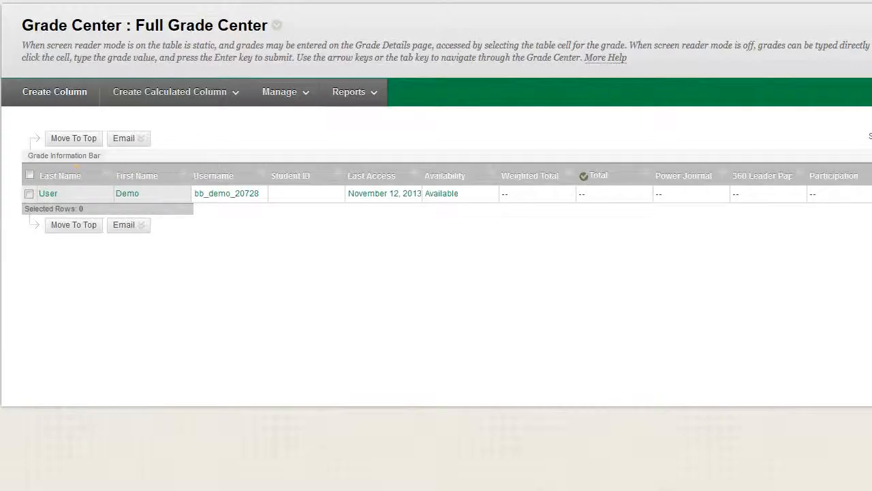
{"action": "left_click", "coordinate": [304, 94]}
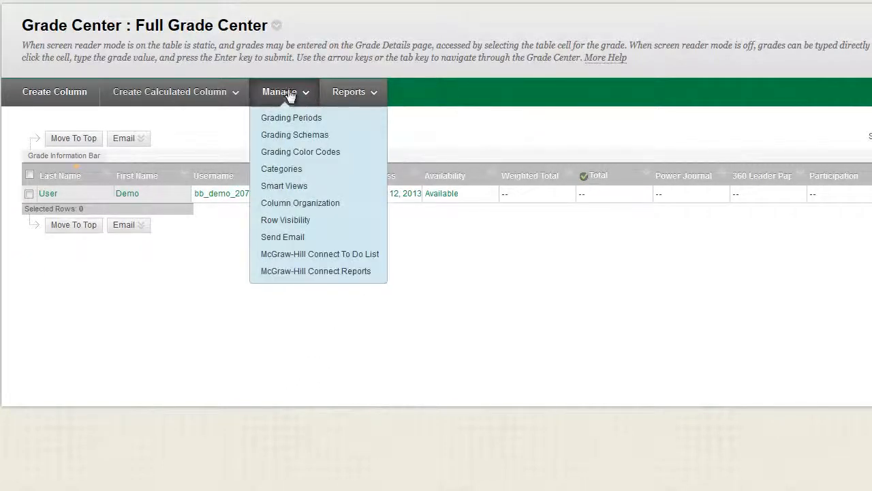
{"action": "left_click", "coordinate": [292, 204]}
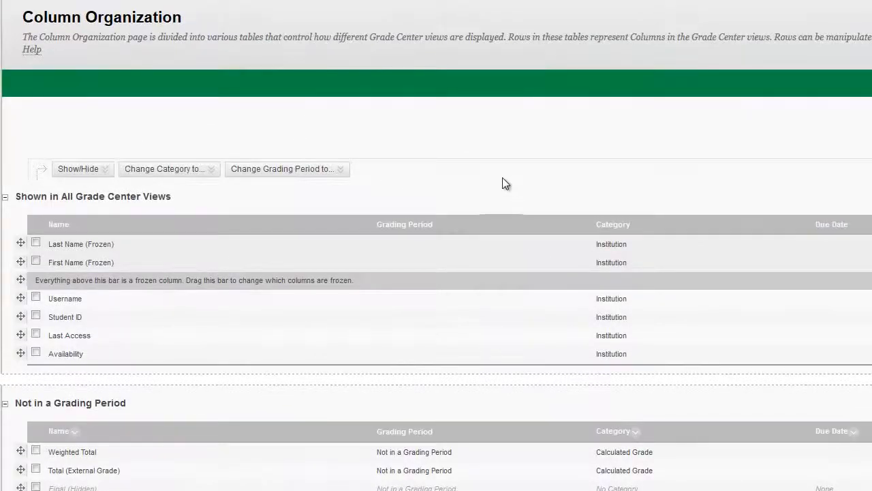
- Show all hidden columns under Not in a Grading Period, from Final through Unit 9 Journal plus Unit 2 Journal, and submit the change
{"action": "scroll", "coordinate": [489, 171], "scroll_direction": "down", "scroll_amount": 5}
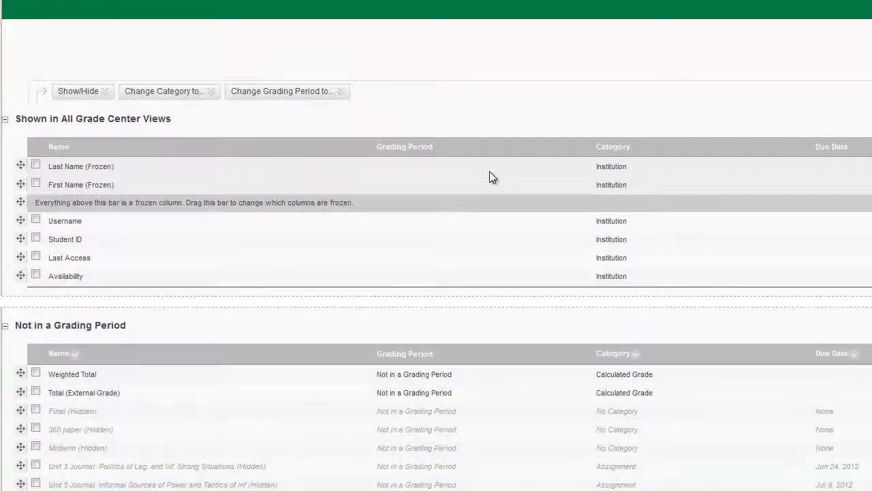
{"action": "scroll", "coordinate": [490, 171], "scroll_direction": "down", "scroll_amount": 1}
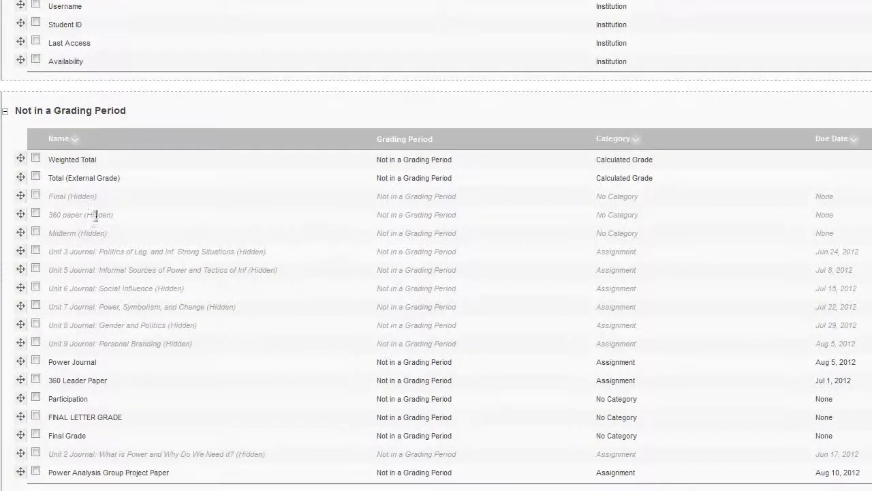
{"action": "left_click", "coordinate": [36, 213]}
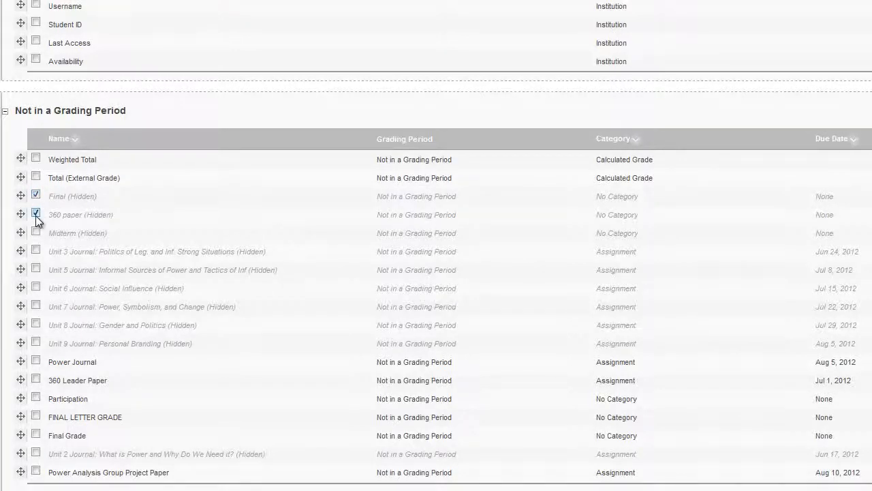
{"action": "left_click", "coordinate": [35, 251]}
{"action": "left_click", "coordinate": [36, 269]}
{"action": "left_click", "coordinate": [35, 287]}
{"action": "left_click", "coordinate": [36, 305]}
{"action": "left_click", "coordinate": [38, 339]}
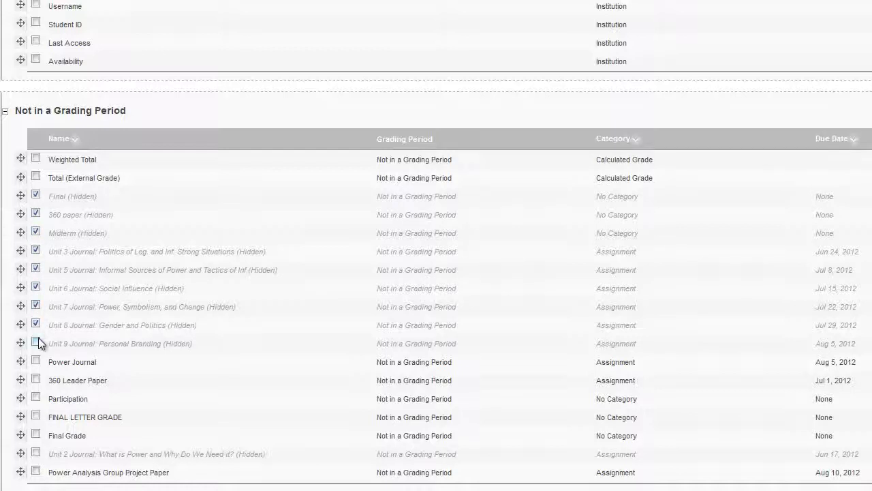
{"action": "left_click", "coordinate": [36, 454]}
{"action": "left_click", "coordinate": [86, 477]}
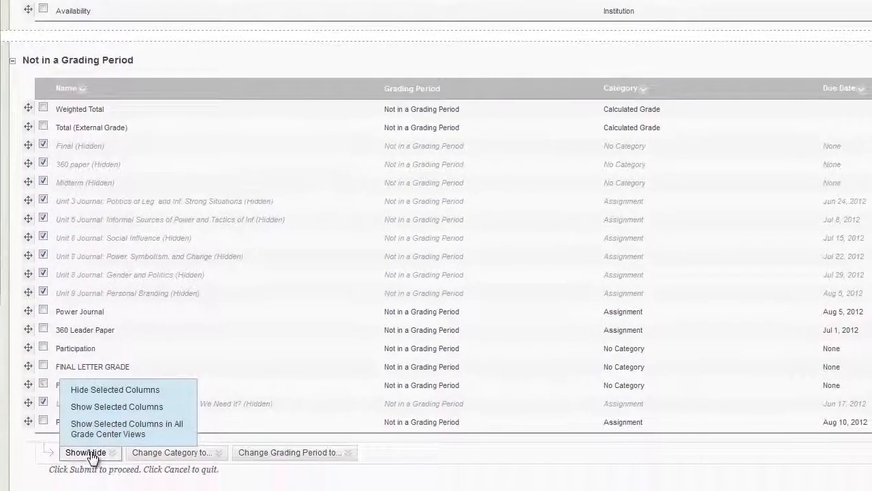
{"action": "left_click", "coordinate": [114, 404]}
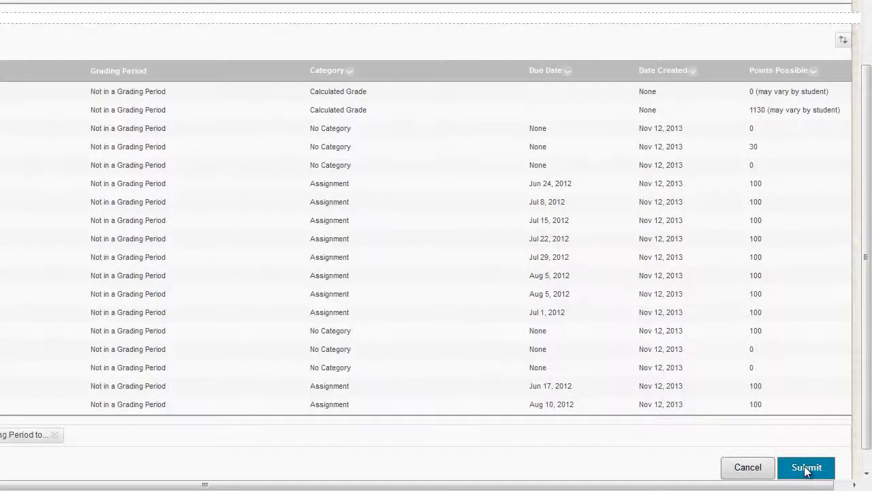
{"action": "left_click", "coordinate": [806, 468]}
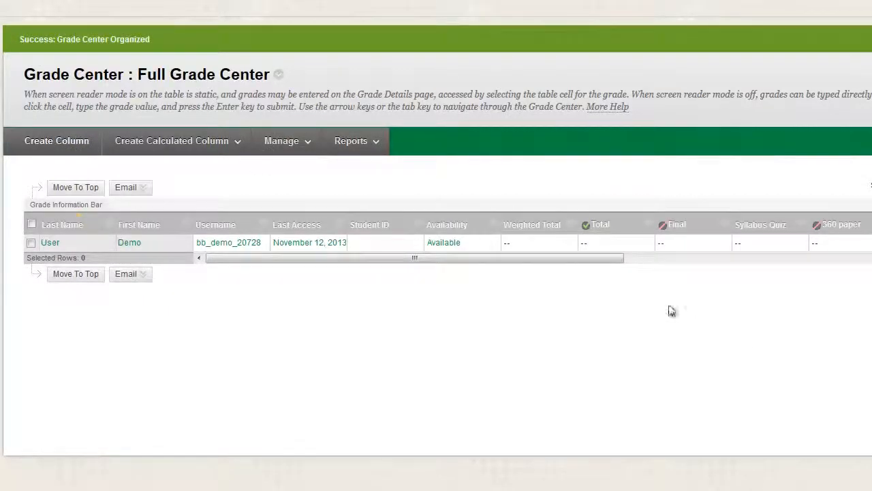
- Delete the Weighted Total column from the Full Grade Center and accept the deletion
{"action": "mouse_move", "coordinate": [571, 227]}
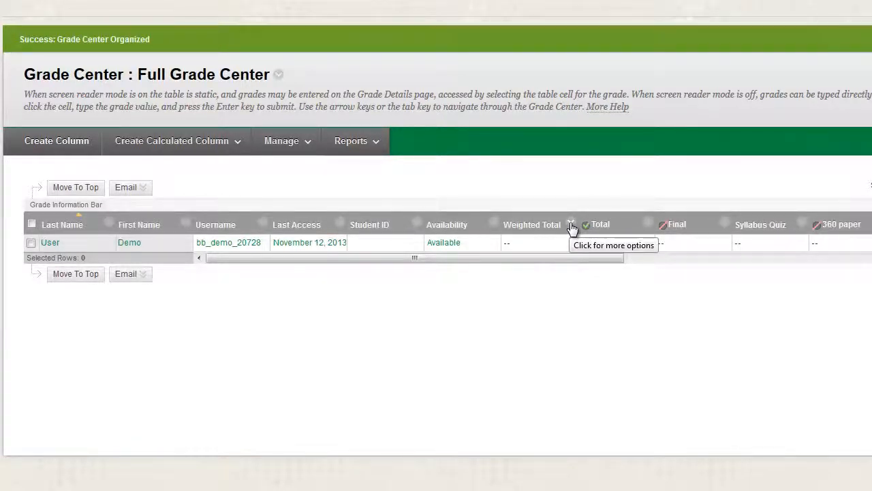
{"action": "left_click", "coordinate": [571, 225]}
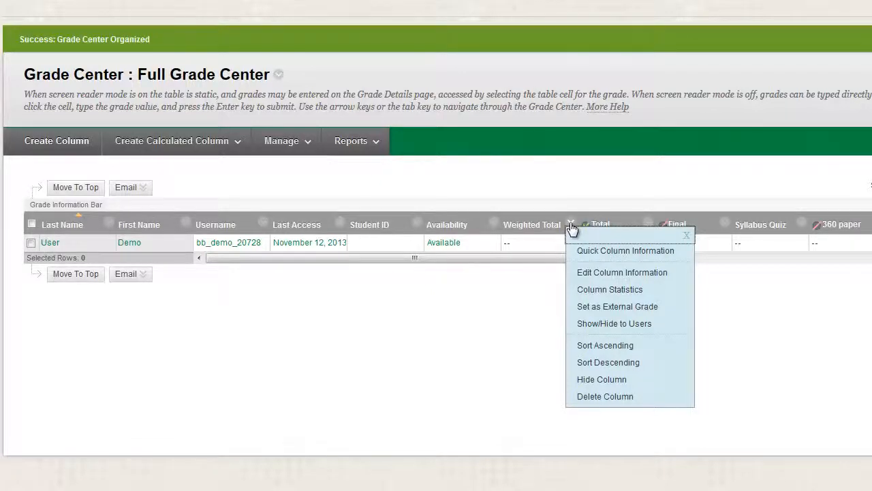
{"action": "left_click", "coordinate": [601, 398]}
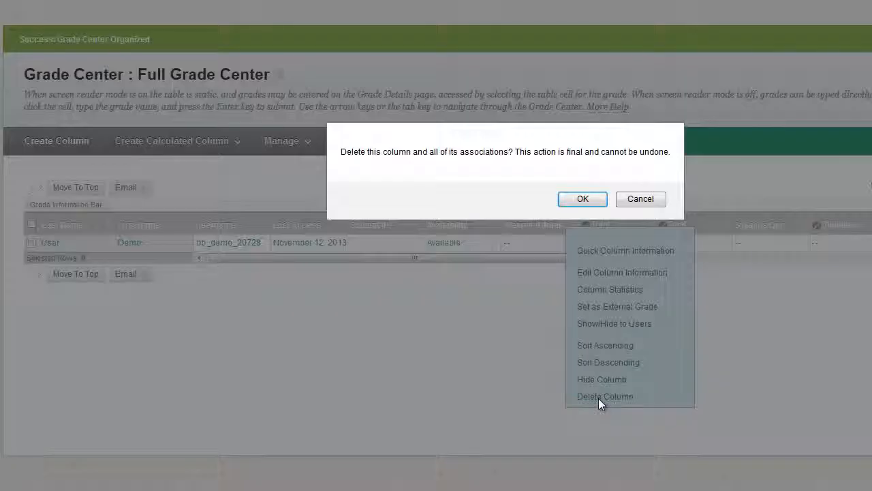
{"action": "left_click", "coordinate": [583, 201]}
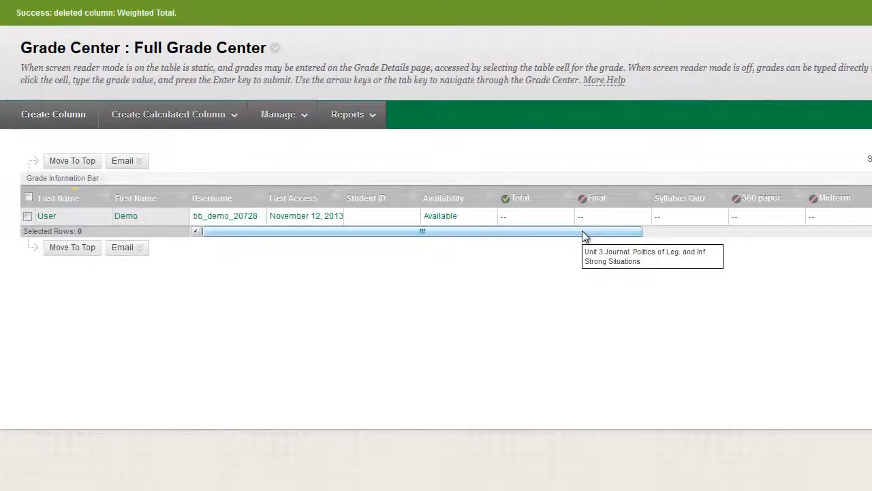
- Delete the Final column located between the Total and Syllabus Quiz columns
{"action": "mouse_move", "coordinate": [584, 236]}
{"action": "left_mouse_down"}
{"action": "mouse_move", "coordinate": [610, 236]}
{"action": "mouse_move", "coordinate": [598, 233]}
{"action": "left_mouse_up"}
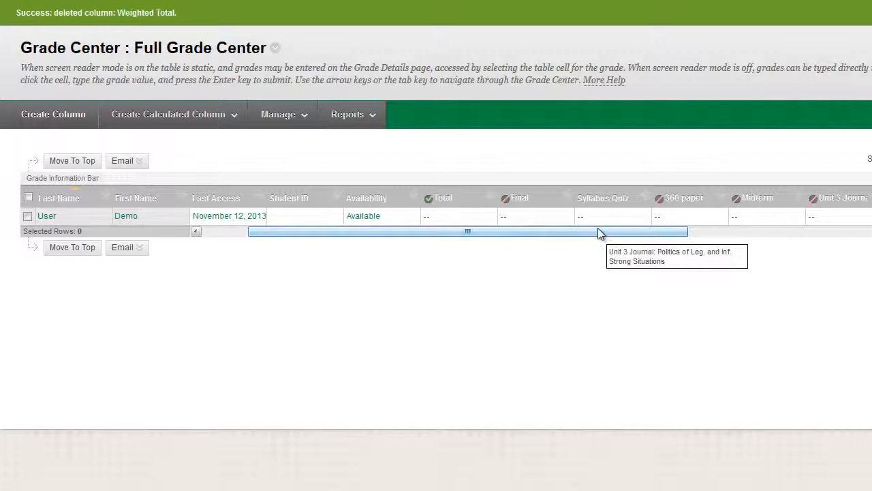
{"action": "left_click", "coordinate": [570, 200]}
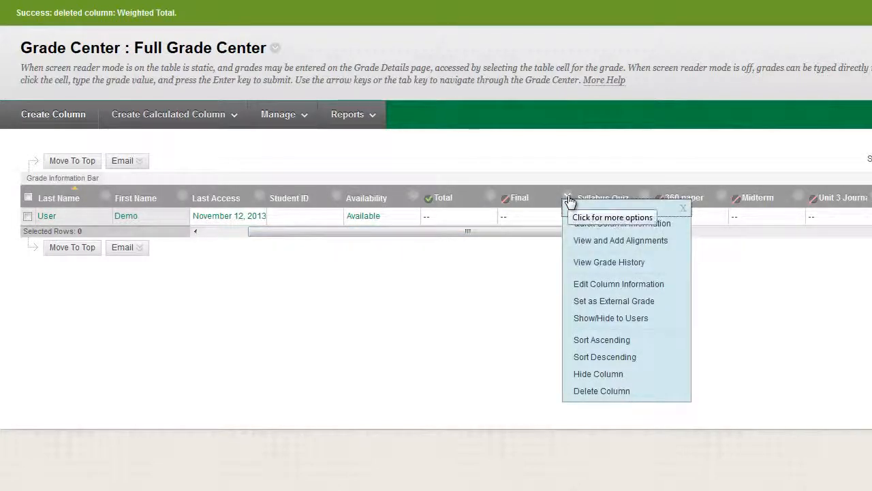
{"action": "left_click", "coordinate": [595, 393]}
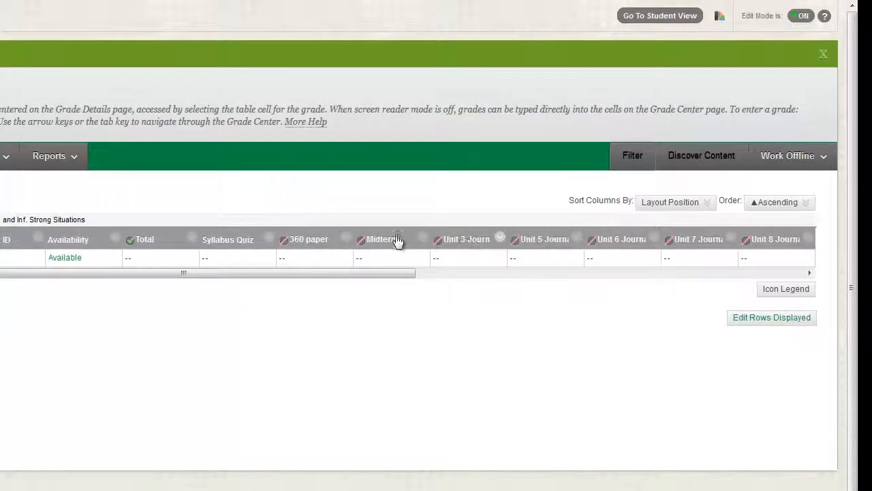
- Delete the Midterm column located after the 360 paper column
{"action": "left_click", "coordinate": [424, 239]}
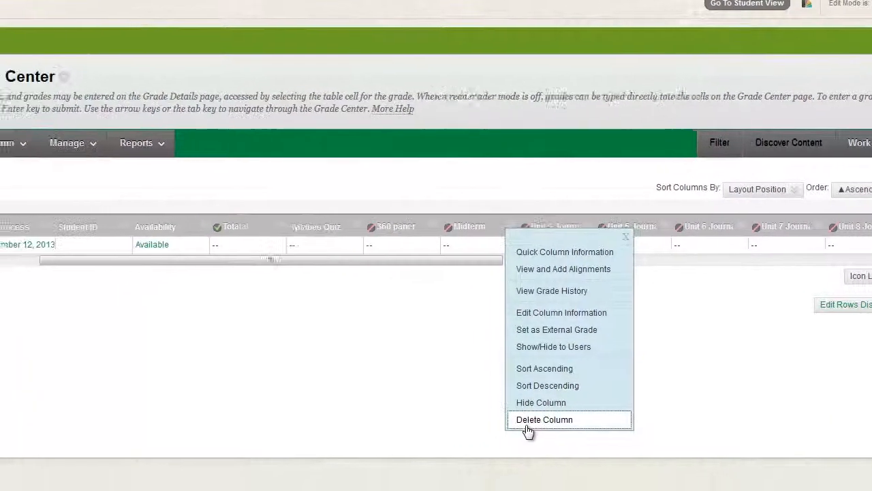
{"action": "left_click", "coordinate": [440, 434]}
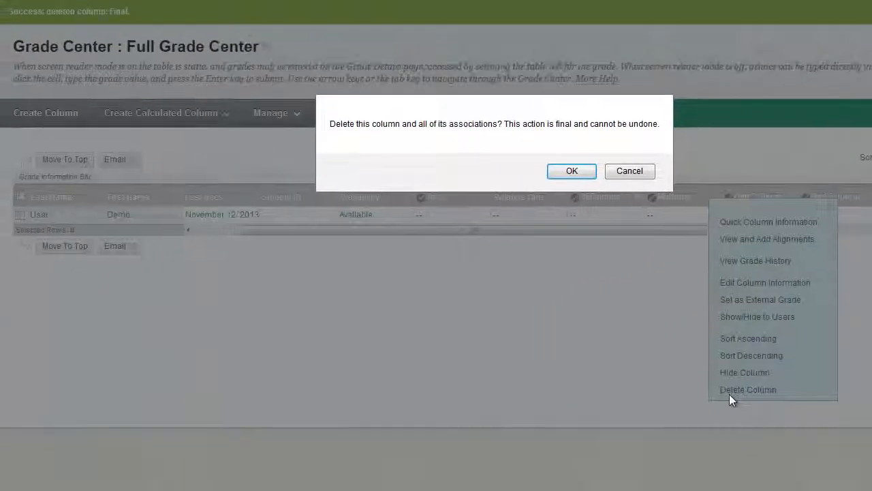
{"action": "left_click", "coordinate": [573, 174]}
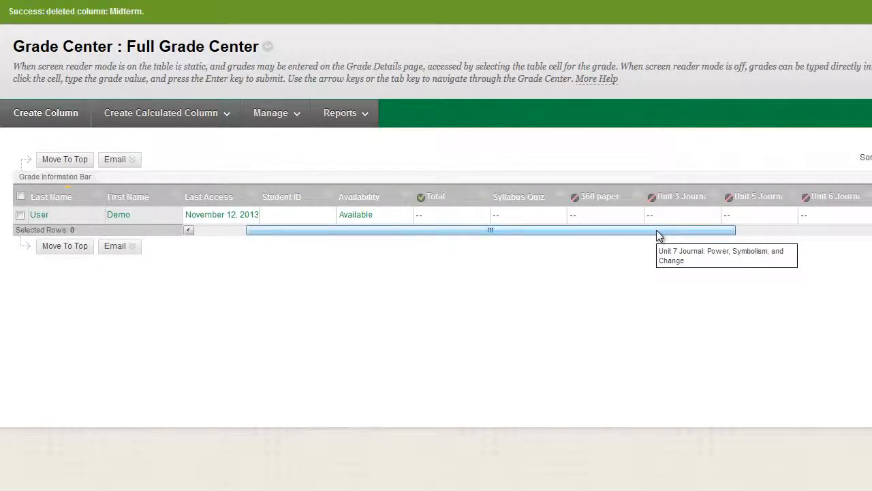
- Delete the FINAL LETTER GRADE and Final Grade columns located after Participation
{"action": "left_click_drag", "start_coordinate": [658, 231], "coordinate": [871, 232]}
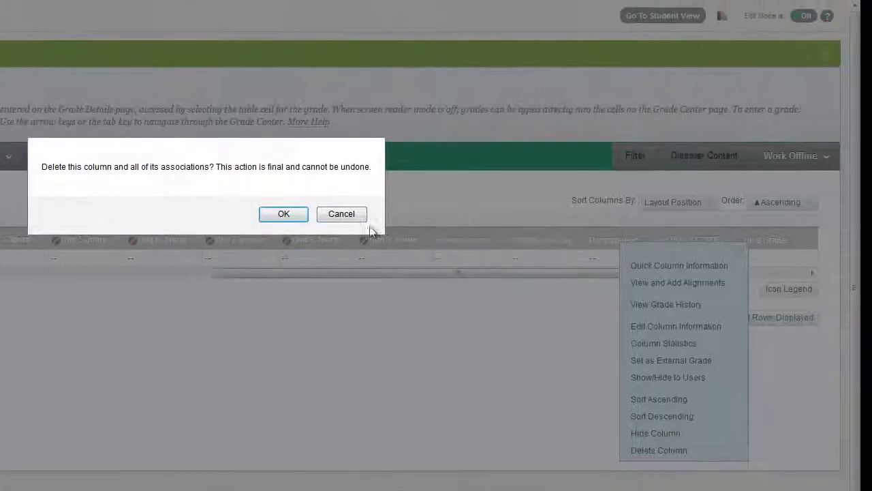
{"action": "left_click", "coordinate": [286, 215]}
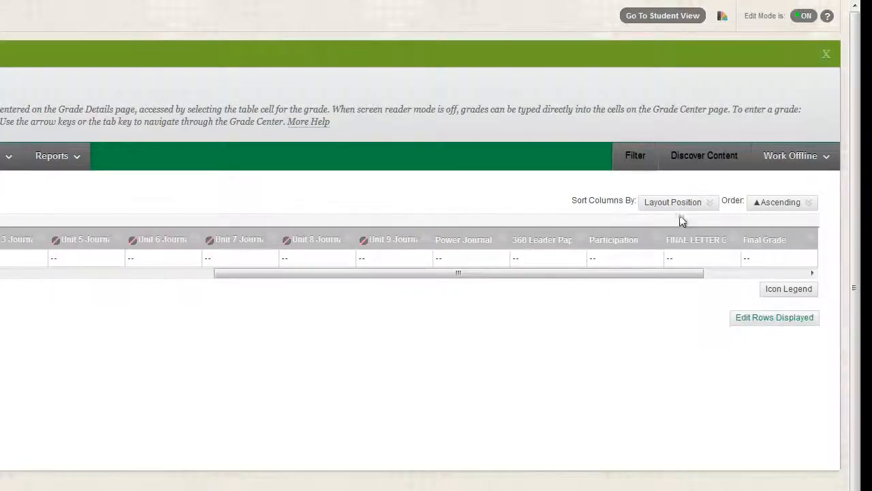
{"action": "mouse_move", "coordinate": [759, 238]}
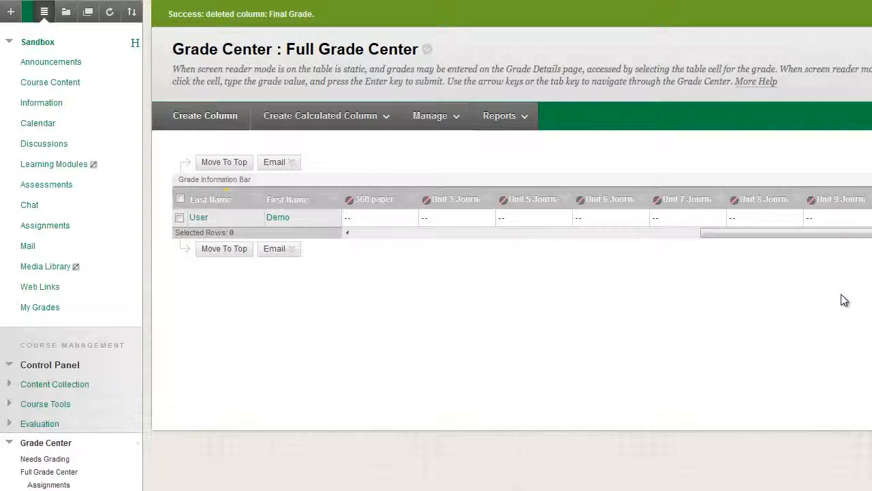
- Reopen the Column Organization page and review the order of the remaining grade columns
{"action": "left_click_drag", "start_coordinate": [860, 234], "coordinate": [450, 266]}
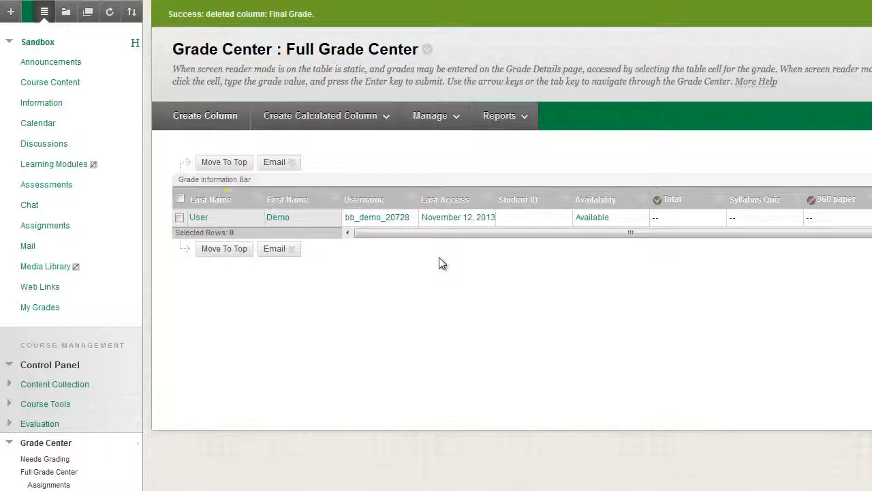
{"action": "left_click", "coordinate": [455, 121]}
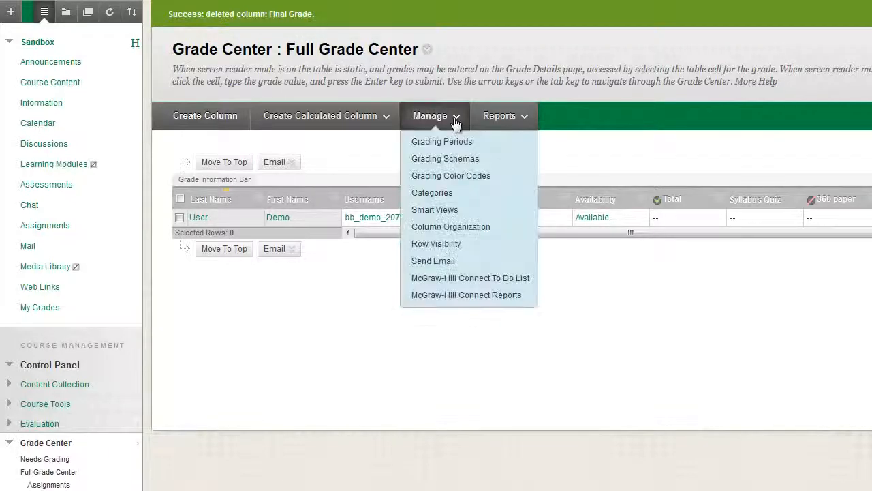
{"action": "left_click", "coordinate": [487, 229]}
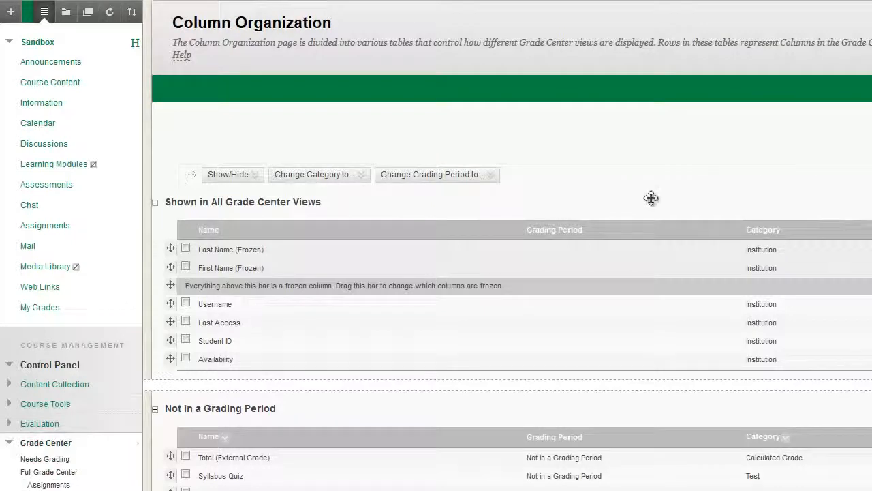
{"action": "scroll", "coordinate": [651, 197], "scroll_direction": "down", "scroll_amount": 3}
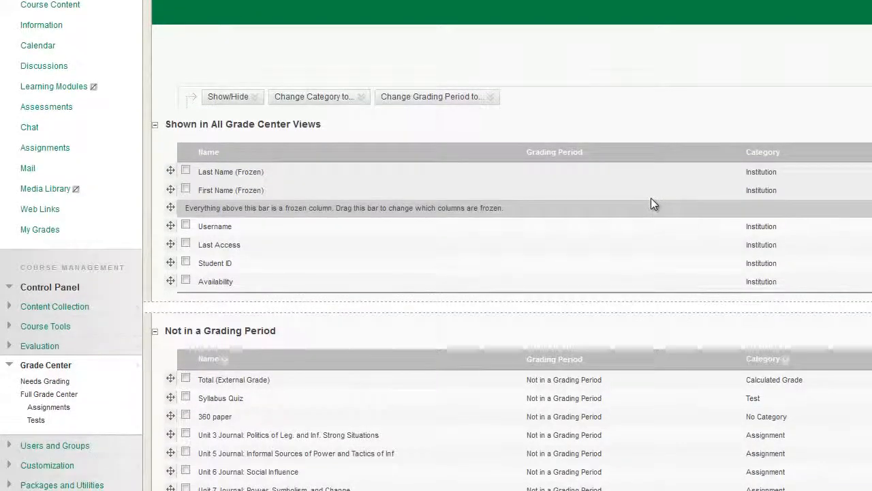
{"action": "scroll", "coordinate": [651, 204], "scroll_direction": "down", "scroll_amount": 3}
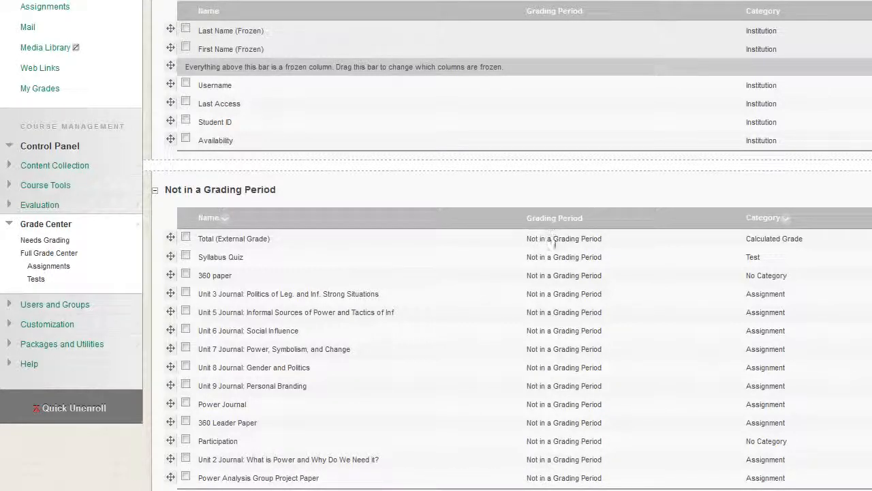
{"action": "scroll", "coordinate": [436, 272], "scroll_direction": "up", "scroll_amount": 3}
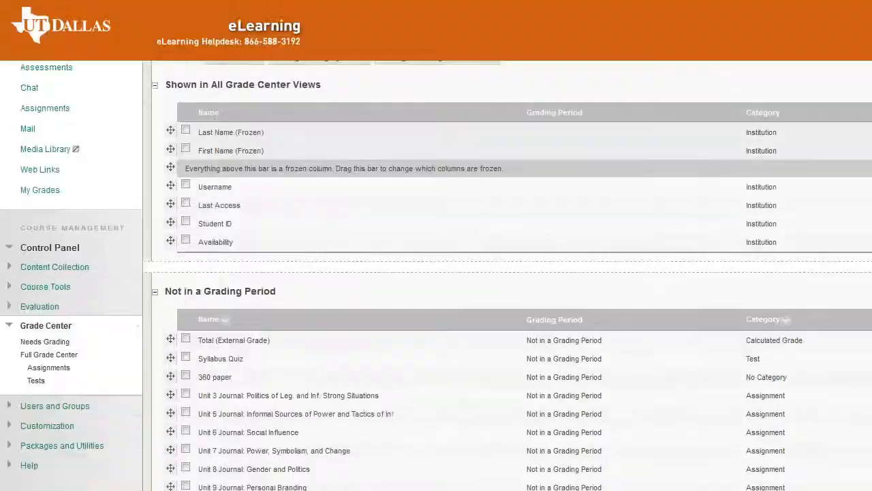